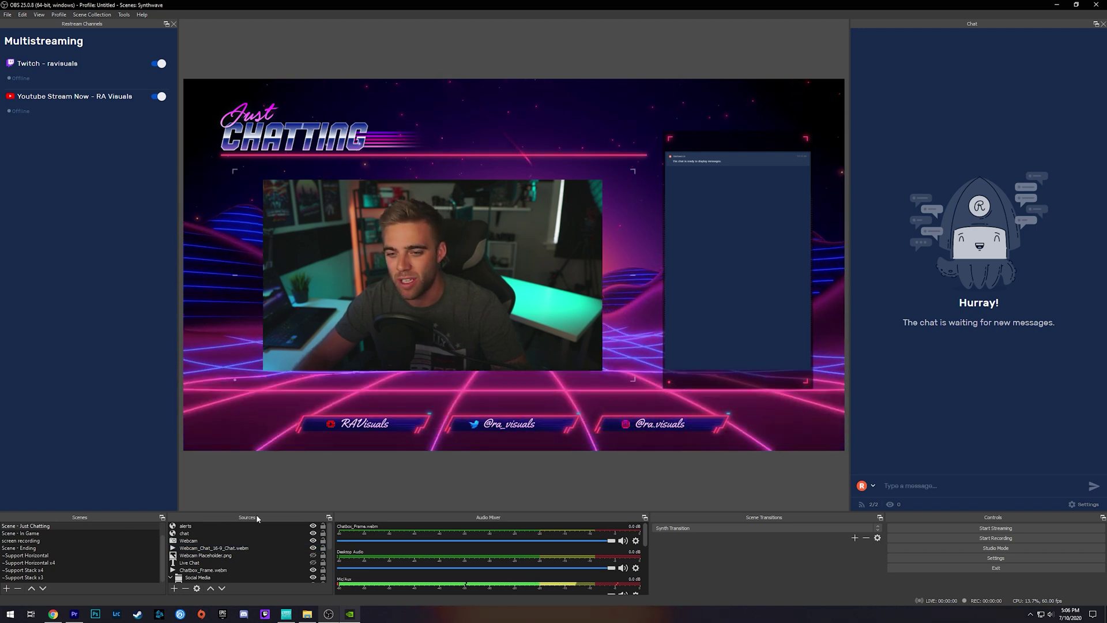
Step: Open the program settings and review the General options, from language and output through multiview
{"action": "scroll", "coordinate": [605, 554], "scroll_direction": "down", "scroll_amount": 5}
{"action": "scroll", "coordinate": [649, 561], "scroll_direction": "up", "scroll_amount": 2}
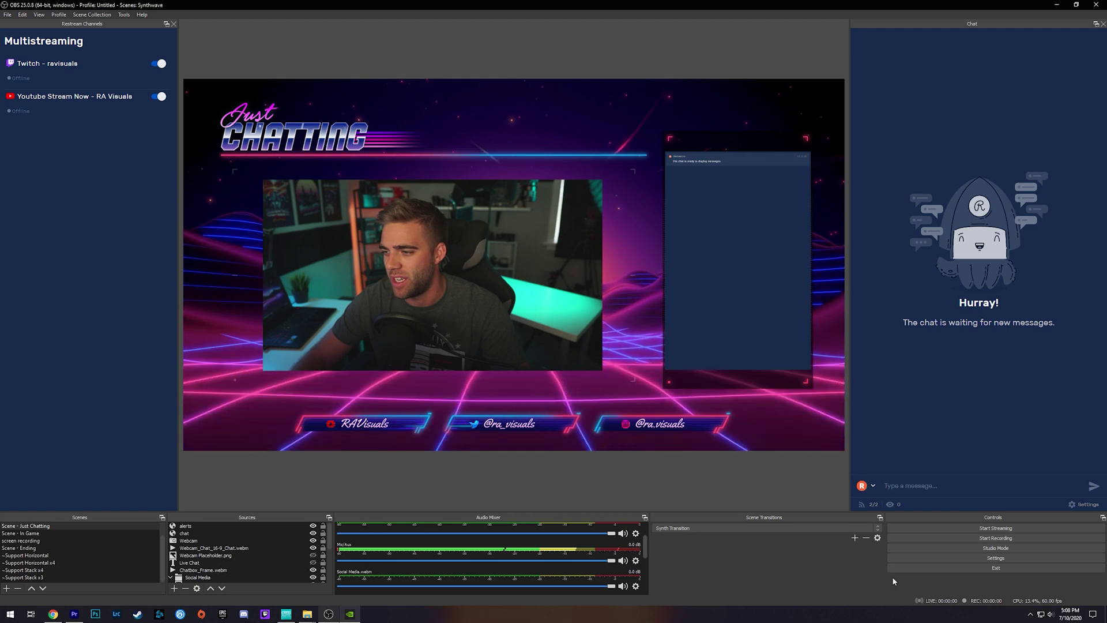
{"action": "left_click", "coordinate": [1006, 559]}
{"action": "left_click_drag", "start_coordinate": [618, 144], "coordinate": [884, 101]}
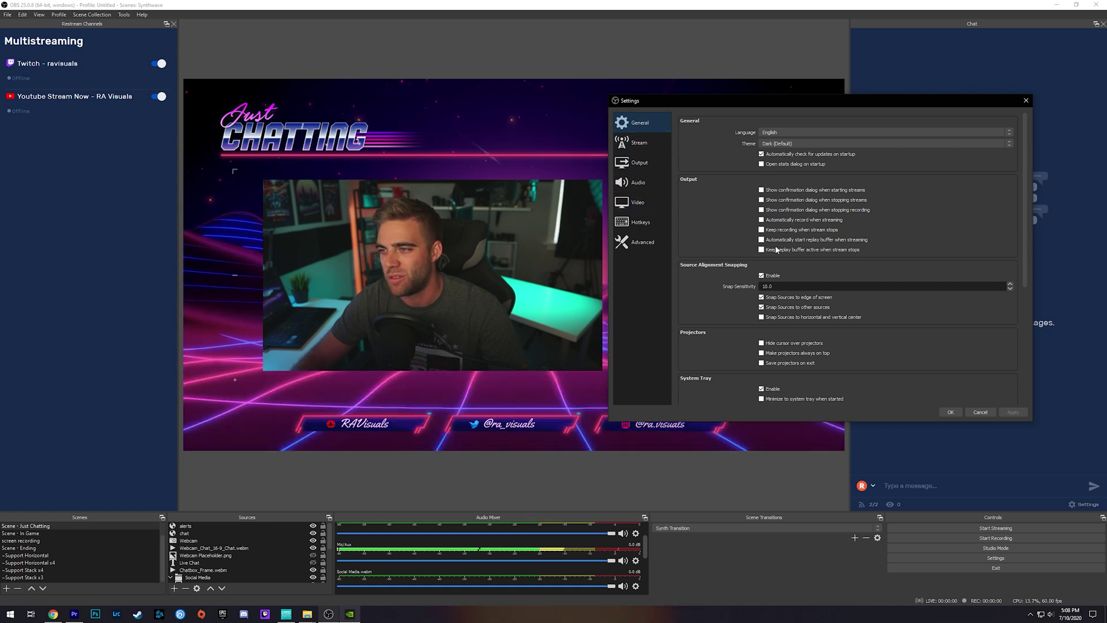
{"action": "left_click_drag", "start_coordinate": [1025, 173], "coordinate": [1030, 333]}
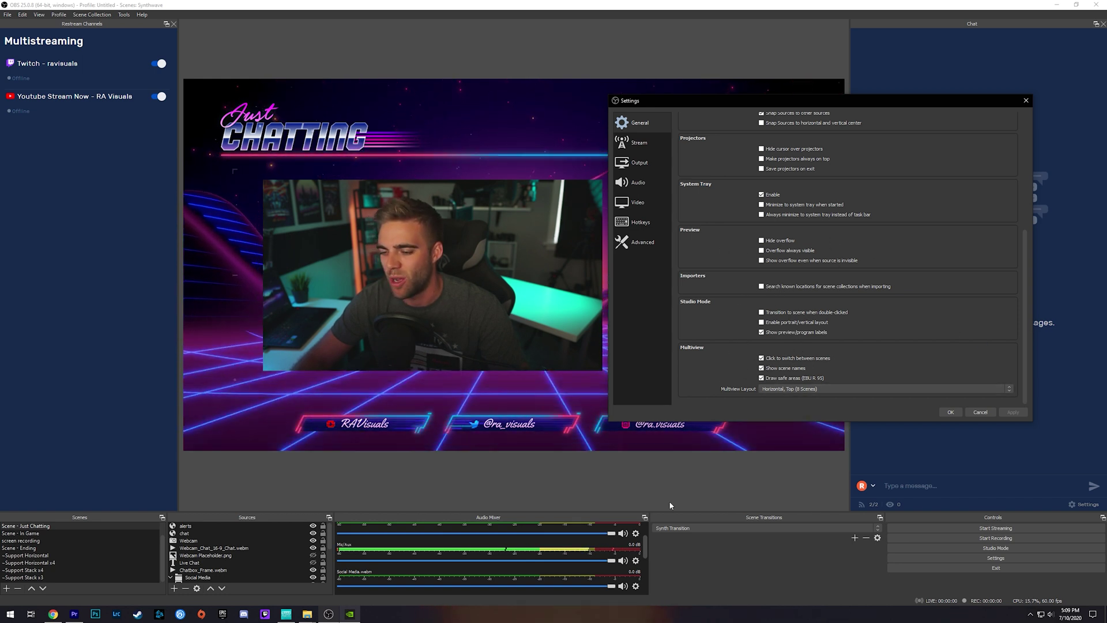
{"action": "left_click_drag", "start_coordinate": [1027, 295], "coordinate": [1025, 179]}
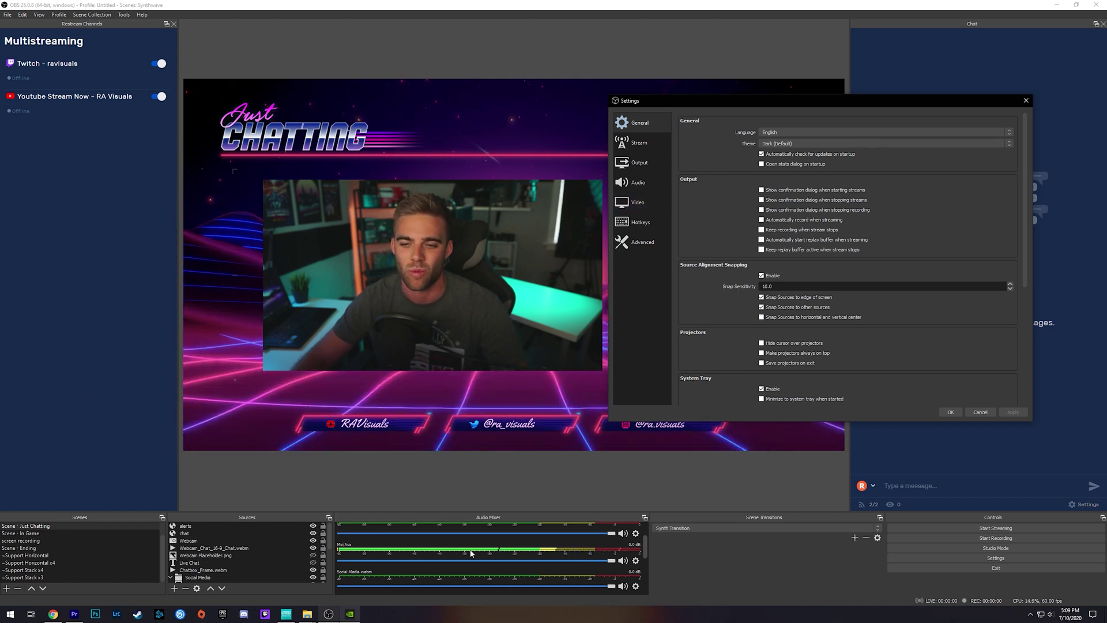
Step: Review the video resolution and frame rate settings and the audio device assignments, and close the settings without changes
{"action": "left_click", "coordinate": [640, 203]}
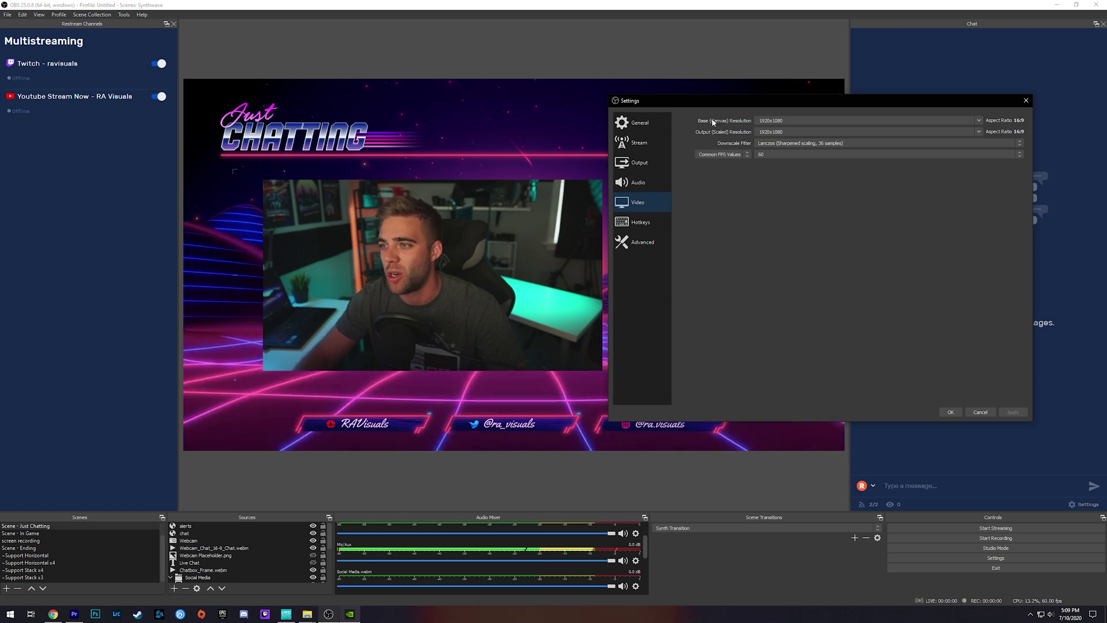
{"action": "left_click_drag", "start_coordinate": [746, 103], "coordinate": [732, 107]}
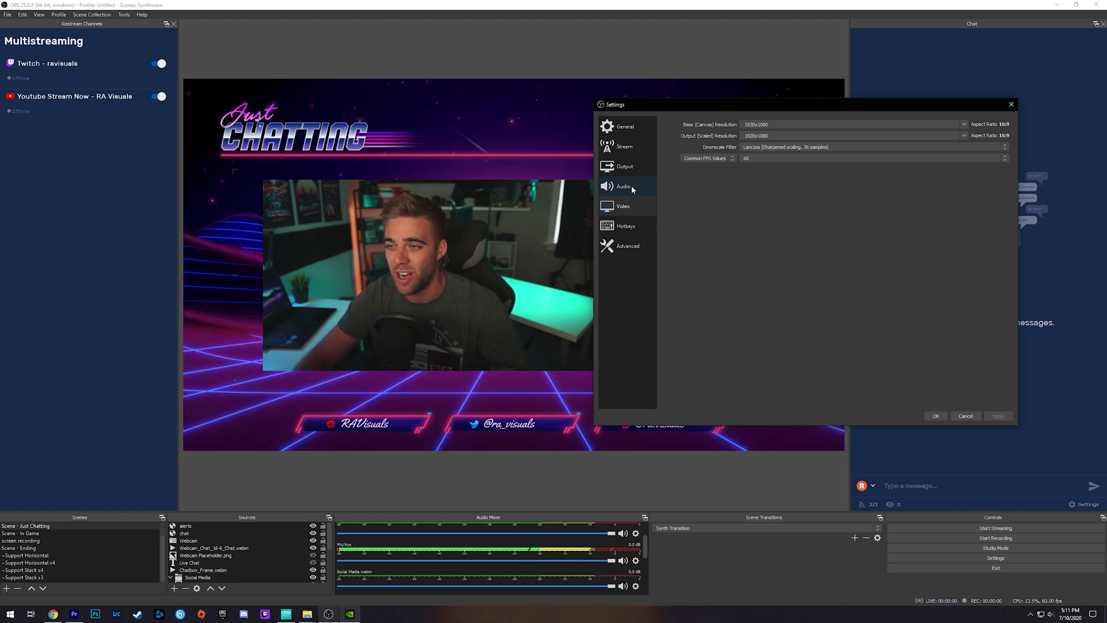
{"action": "left_click", "coordinate": [633, 189]}
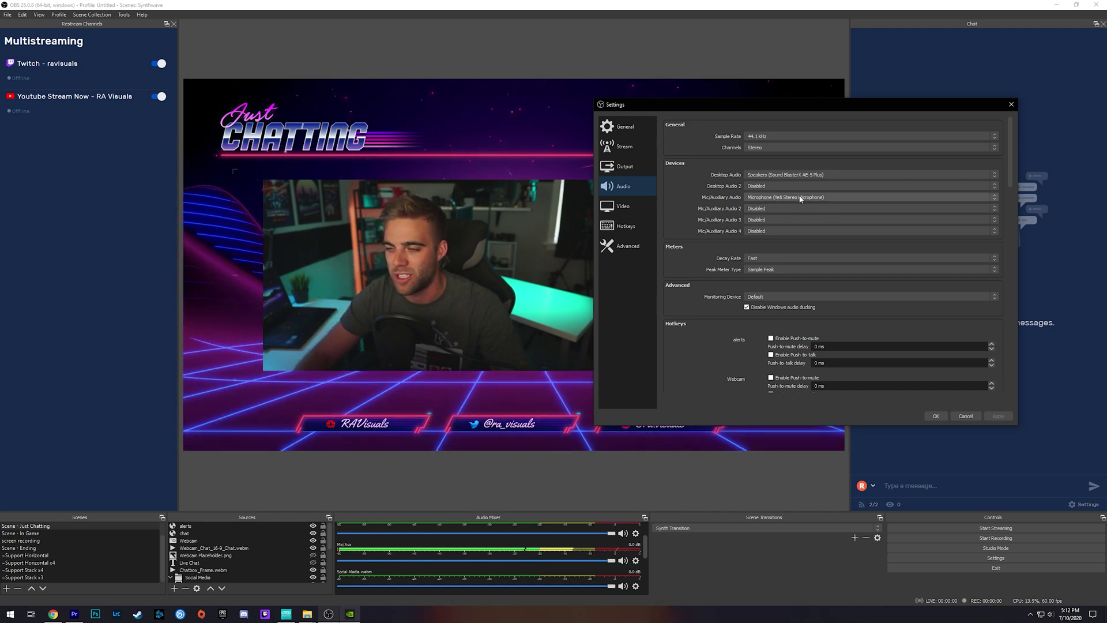
{"action": "left_click_drag", "start_coordinate": [804, 105], "coordinate": [826, 79]}
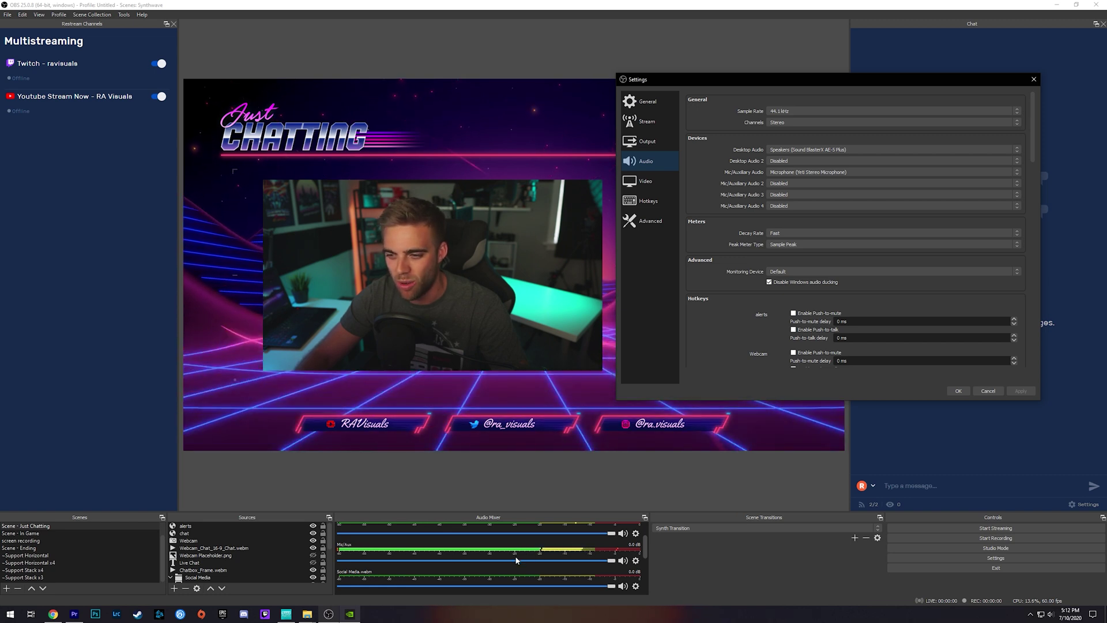
{"action": "left_click", "coordinate": [645, 541]}
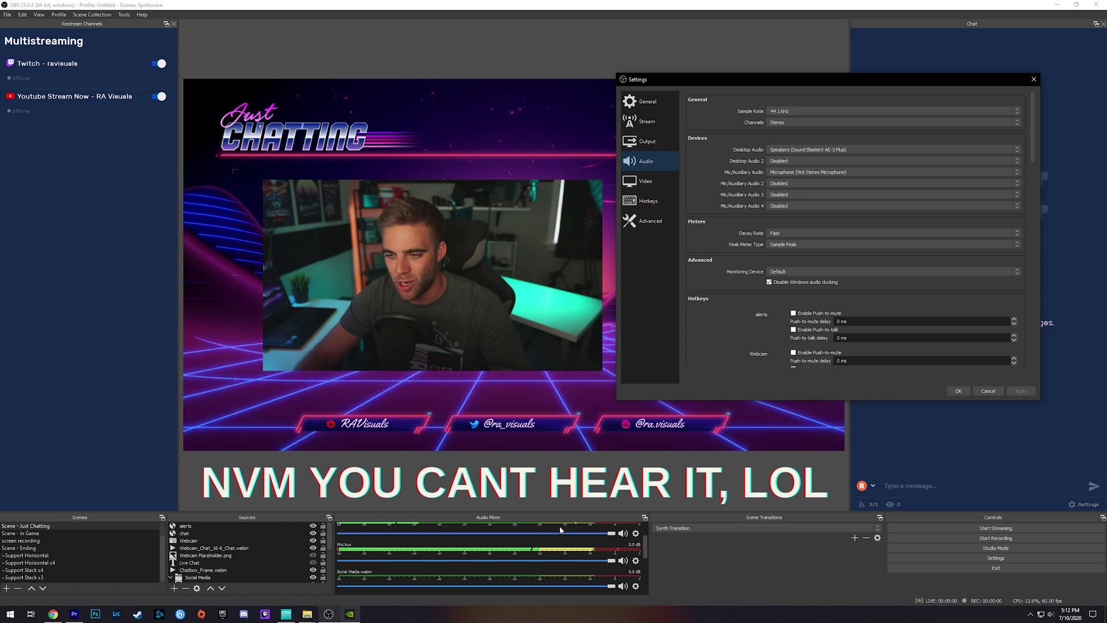
{"action": "left_click", "coordinate": [985, 391]}
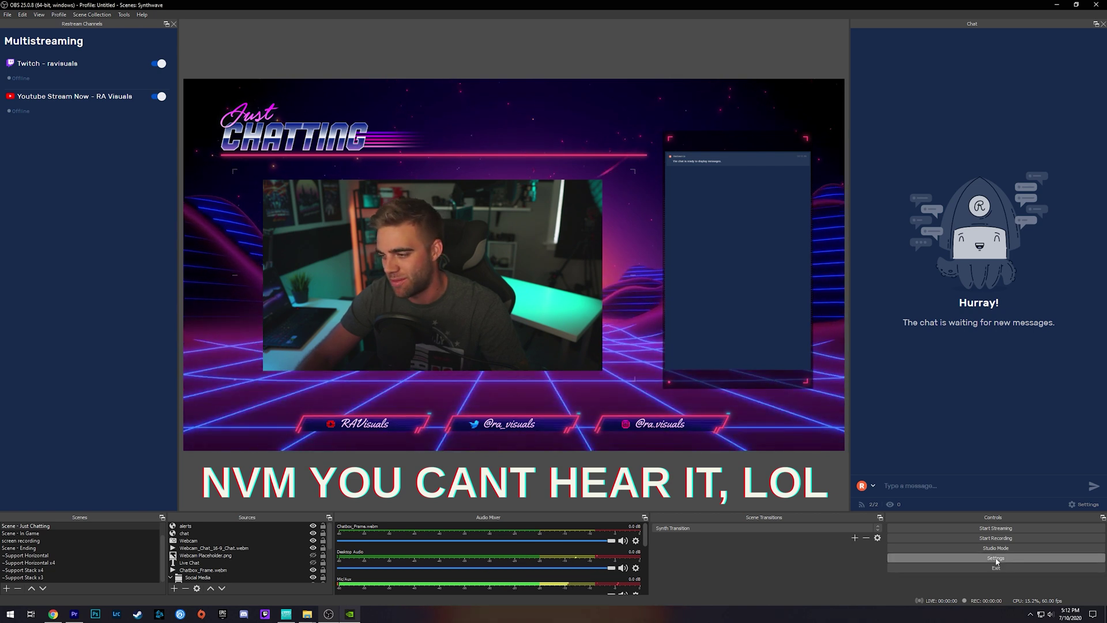
{"action": "left_click", "coordinate": [944, 555]}
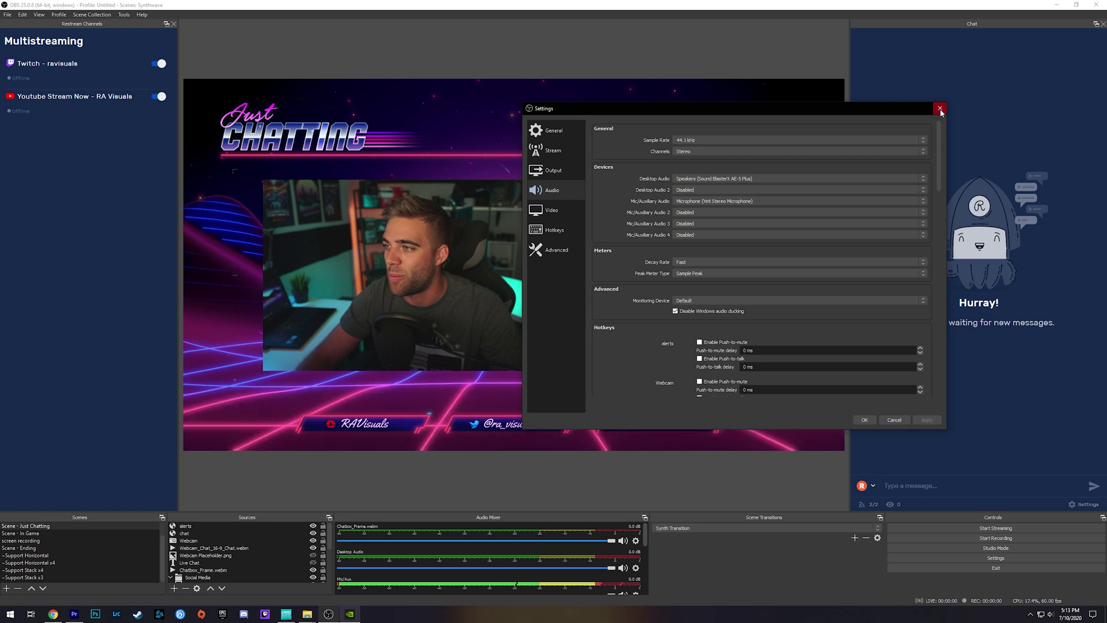
{"action": "left_click", "coordinate": [939, 109]}
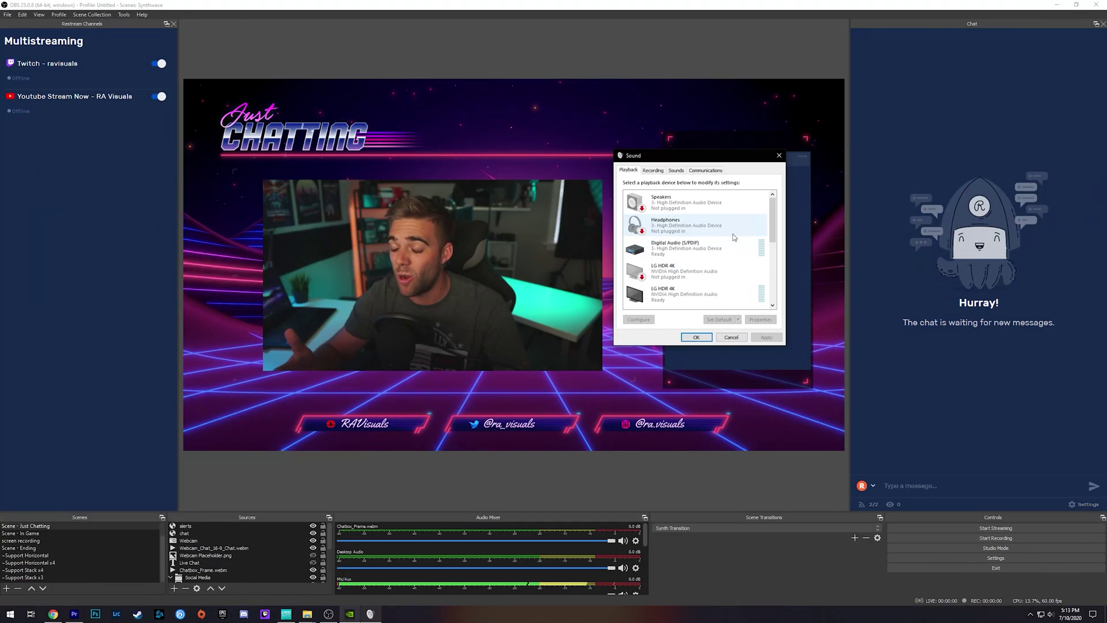
Step: Inspect the Levels of the default Yeti Stereo Microphone among the Windows recording devices
{"action": "left_click", "coordinate": [676, 170]}
{"action": "left_click", "coordinate": [653, 170]}
{"action": "scroll", "coordinate": [750, 243], "scroll_direction": "down", "scroll_amount": 3}
{"action": "scroll", "coordinate": [767, 242], "scroll_direction": "down", "scroll_amount": 3}
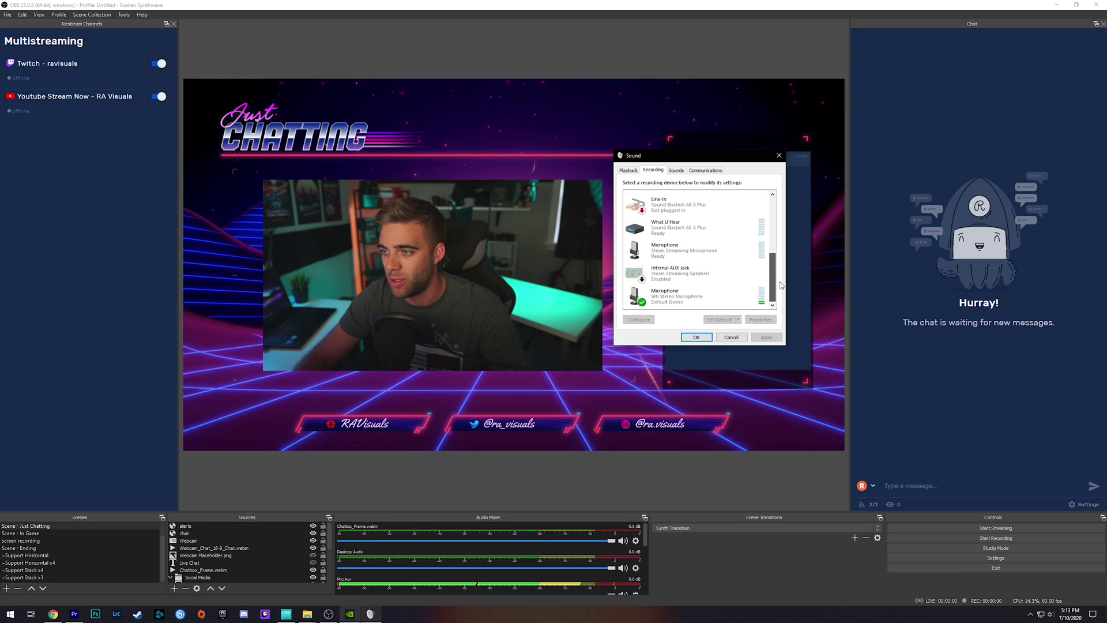
{"action": "left_click", "coordinate": [749, 295]}
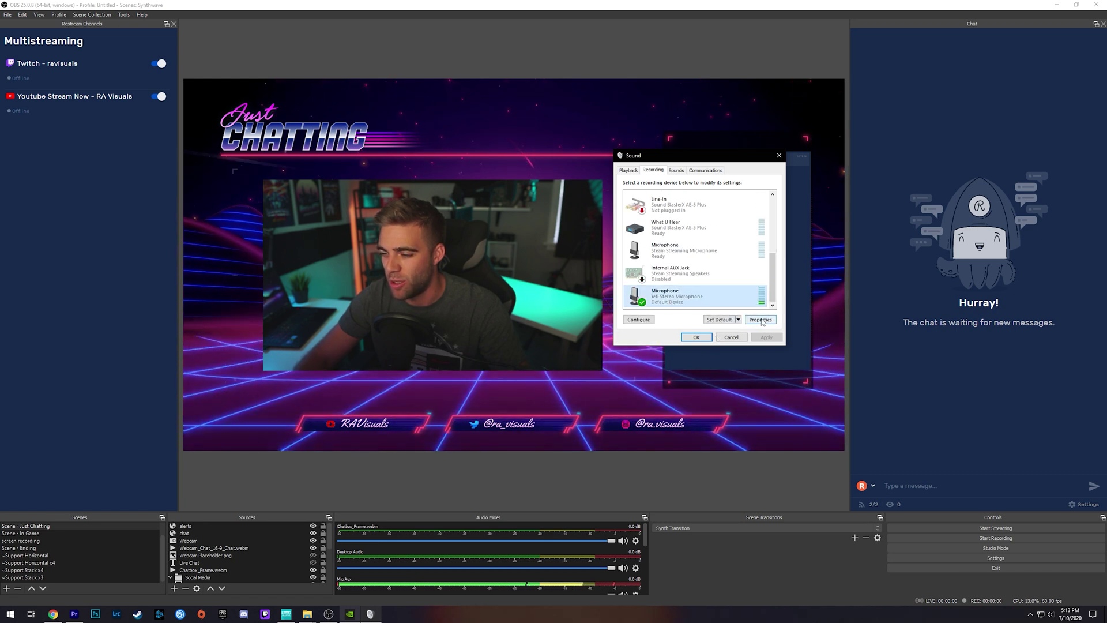
{"action": "left_click", "coordinate": [770, 320]}
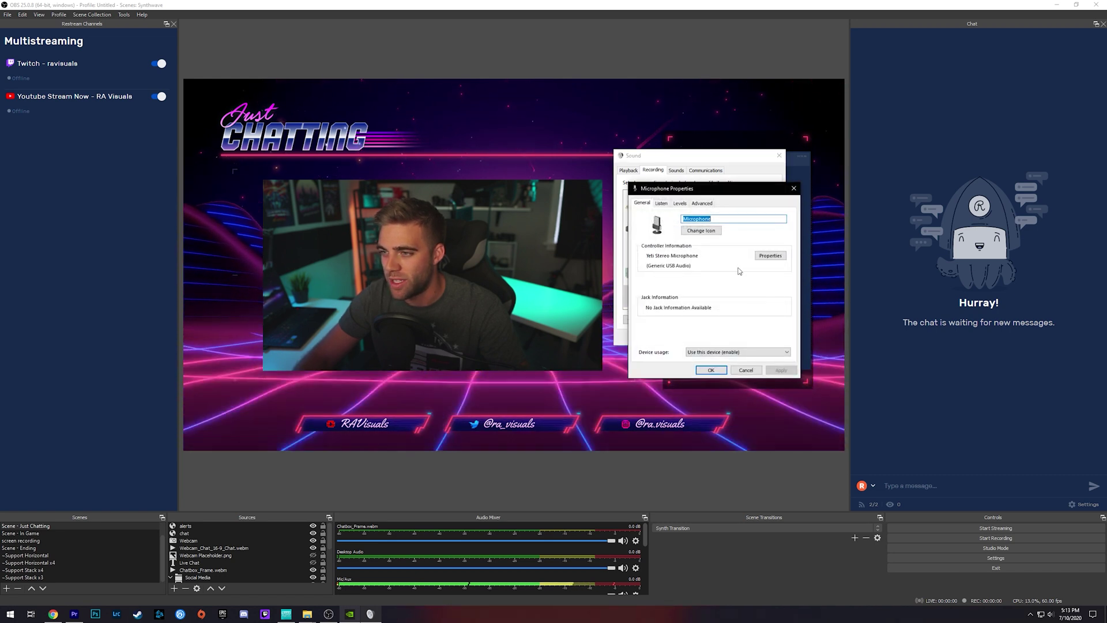
{"action": "left_click", "coordinate": [681, 204]}
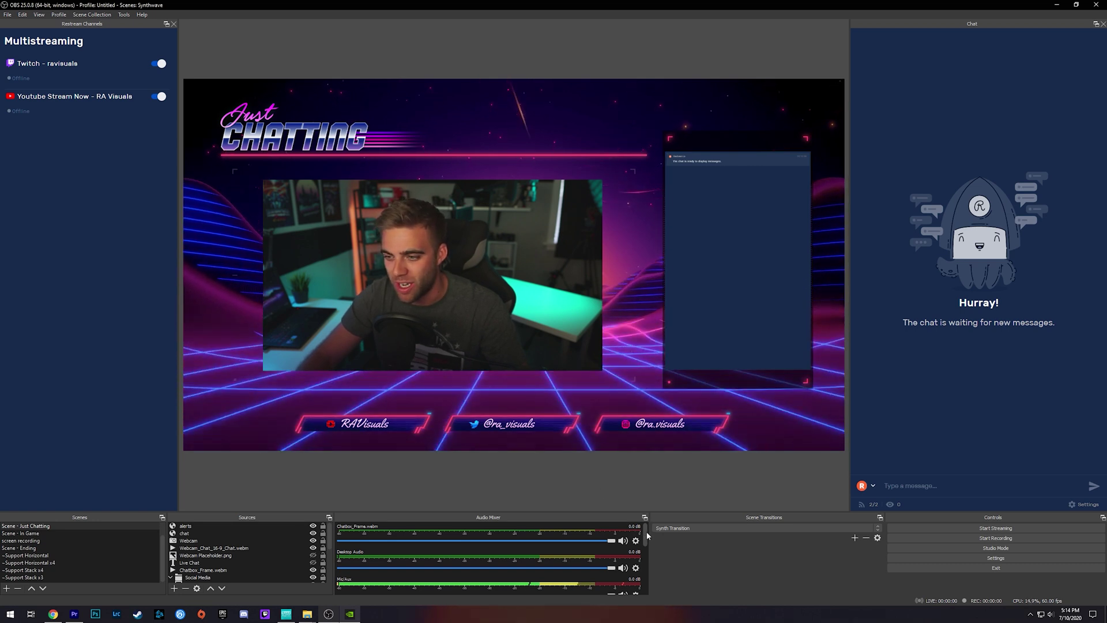
Step: Open the Mic/Aux audio filters and examine the Noise Suppression setting and the filter types that can be added
{"action": "scroll", "coordinate": [643, 533], "scroll_direction": "down", "scroll_amount": 1}
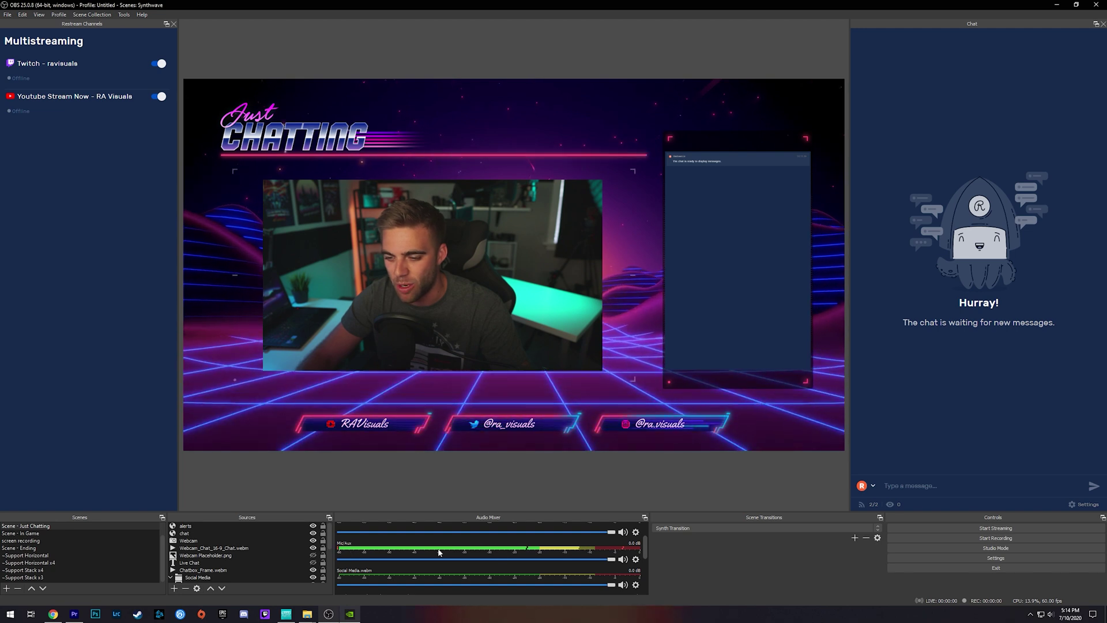
{"action": "right_click", "coordinate": [346, 543]}
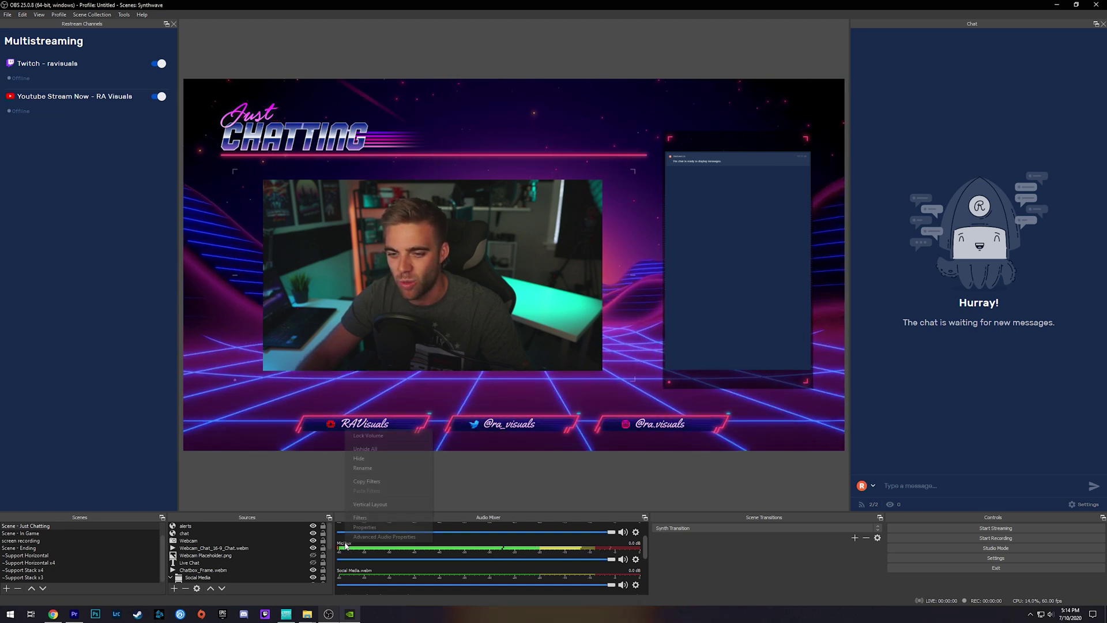
{"action": "left_click", "coordinate": [360, 517]}
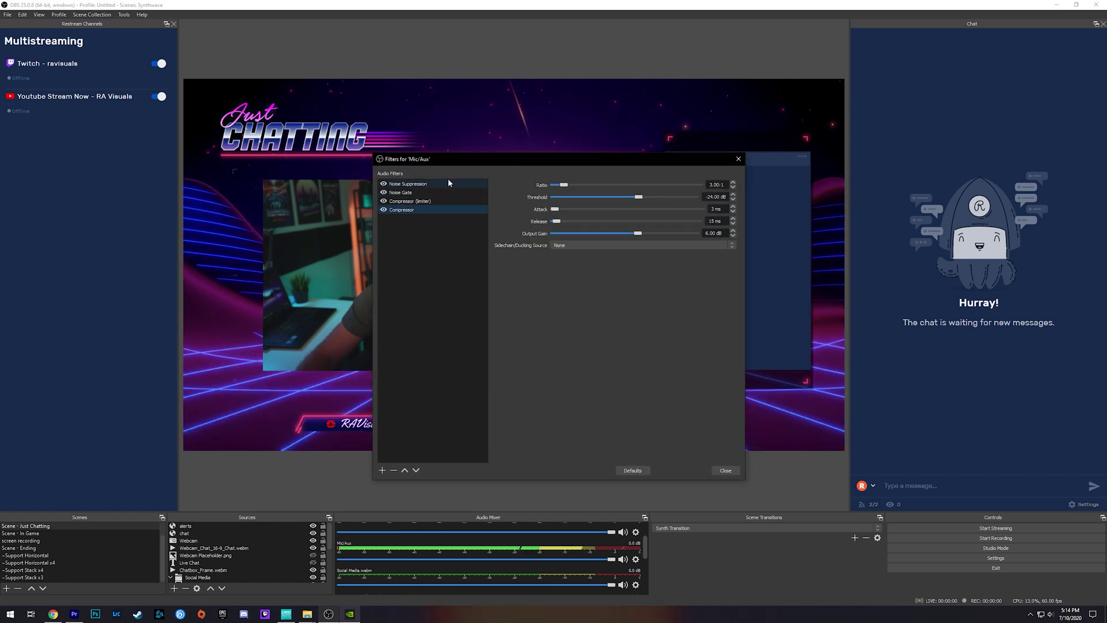
{"action": "left_click_drag", "start_coordinate": [455, 160], "coordinate": [696, 127]}
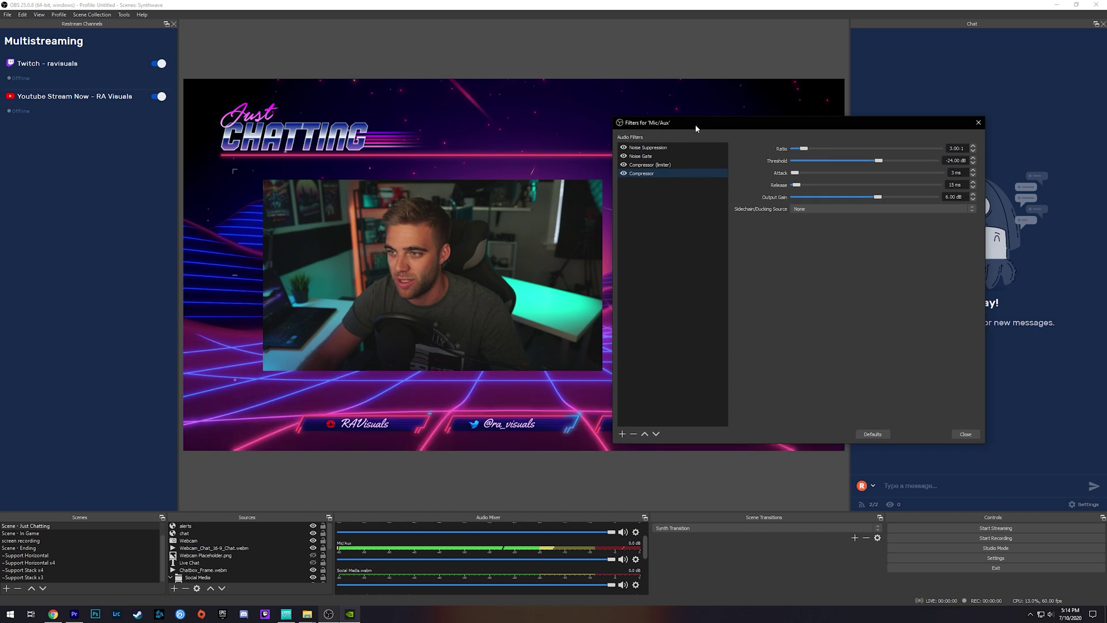
{"action": "left_click", "coordinate": [663, 147]}
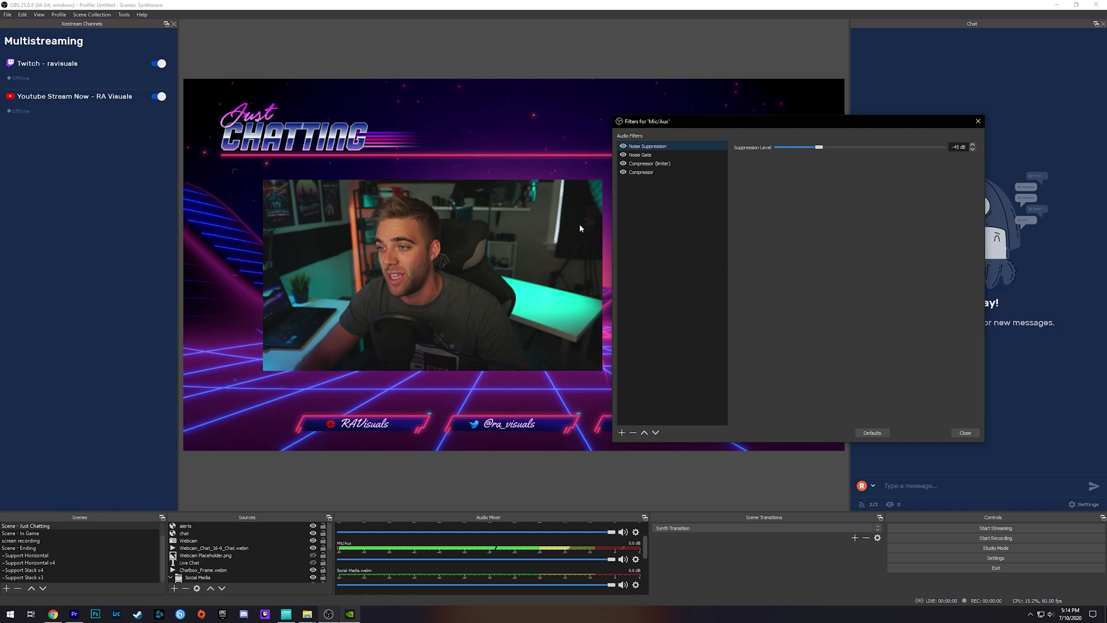
{"action": "left_click", "coordinate": [621, 433]}
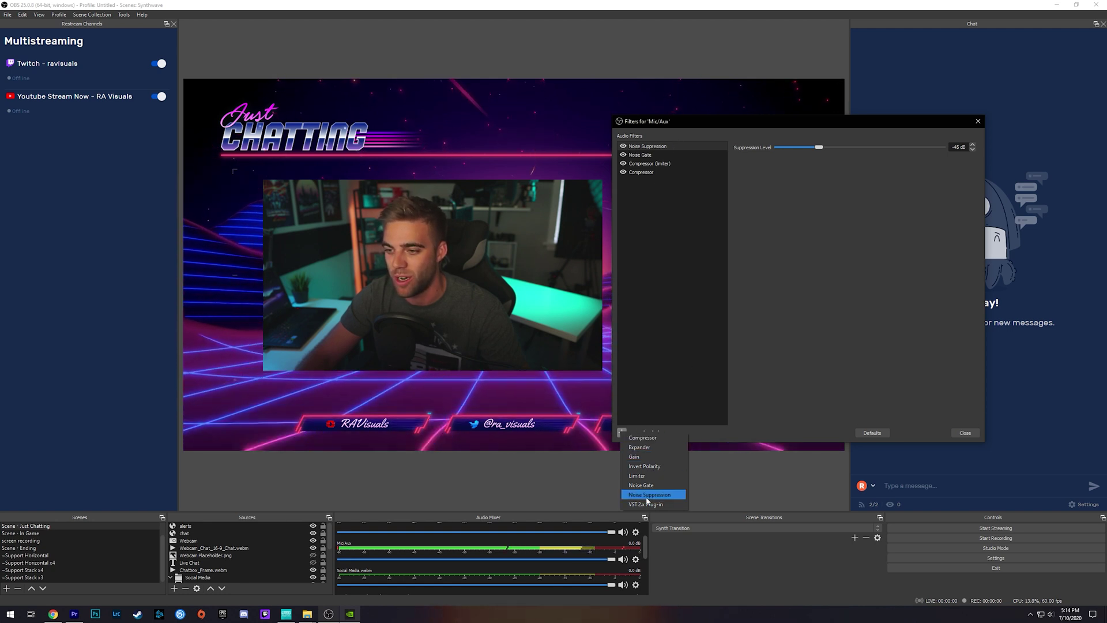
{"action": "left_click", "coordinate": [744, 420]}
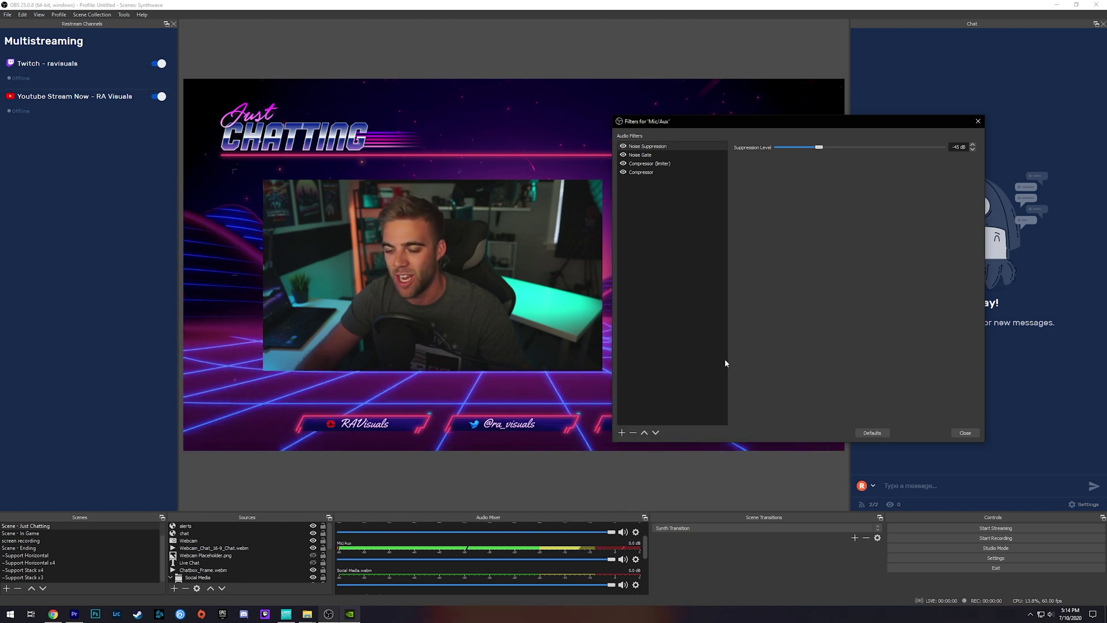
Step: Review the Noise Gate, Compressor and Compressor (limiter) settings of Mic/Aux, and close the filters
{"action": "left_click", "coordinate": [642, 156]}
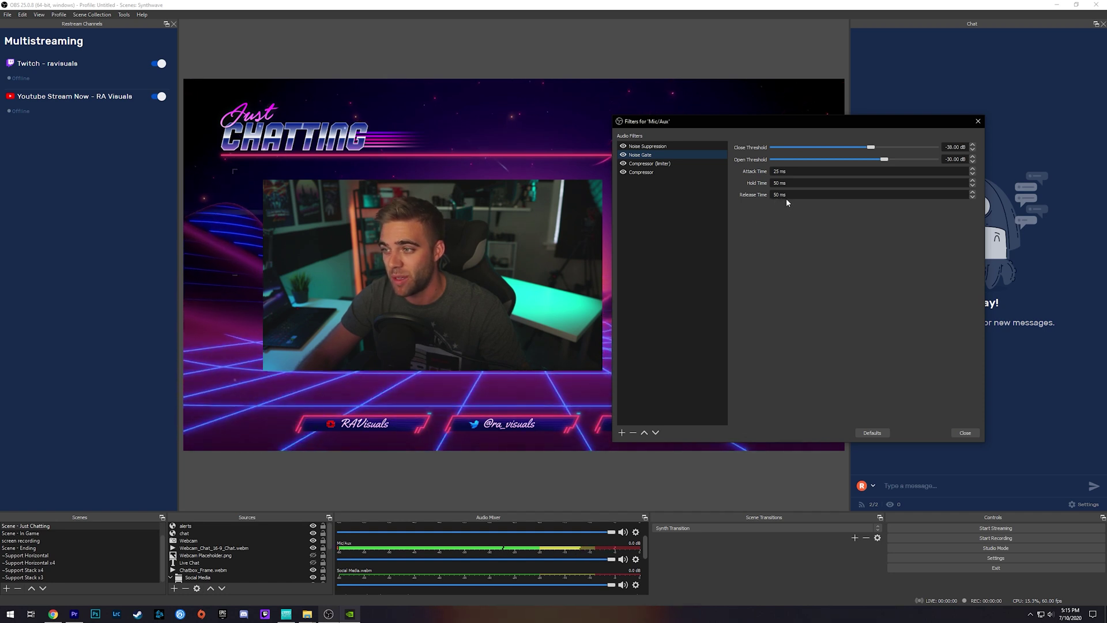
{"action": "left_click", "coordinate": [645, 173]}
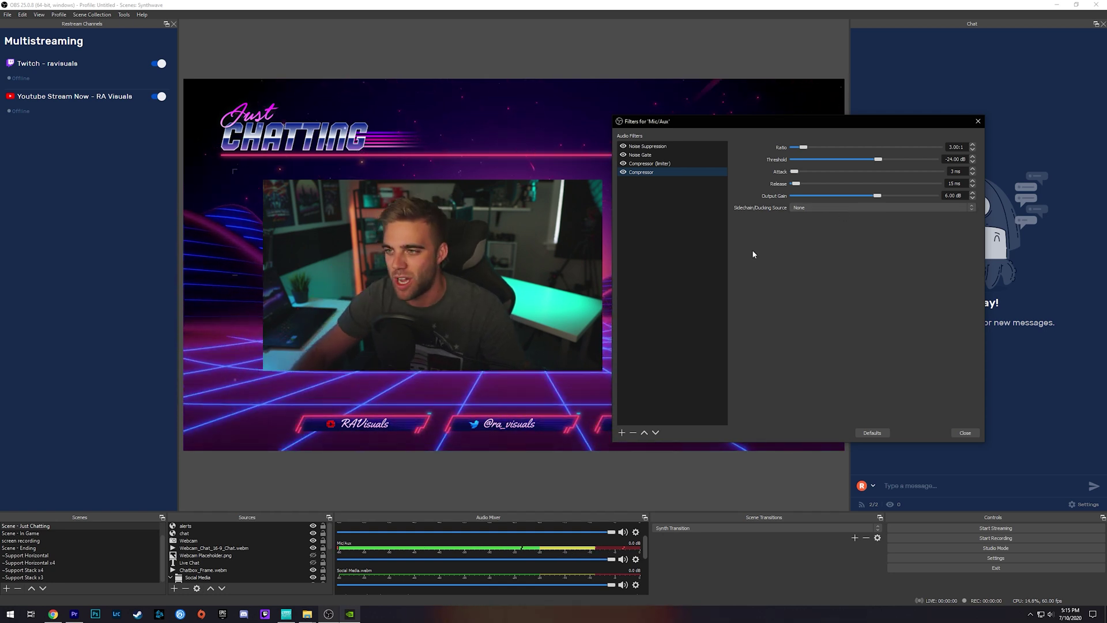
{"action": "left_click", "coordinate": [650, 164]}
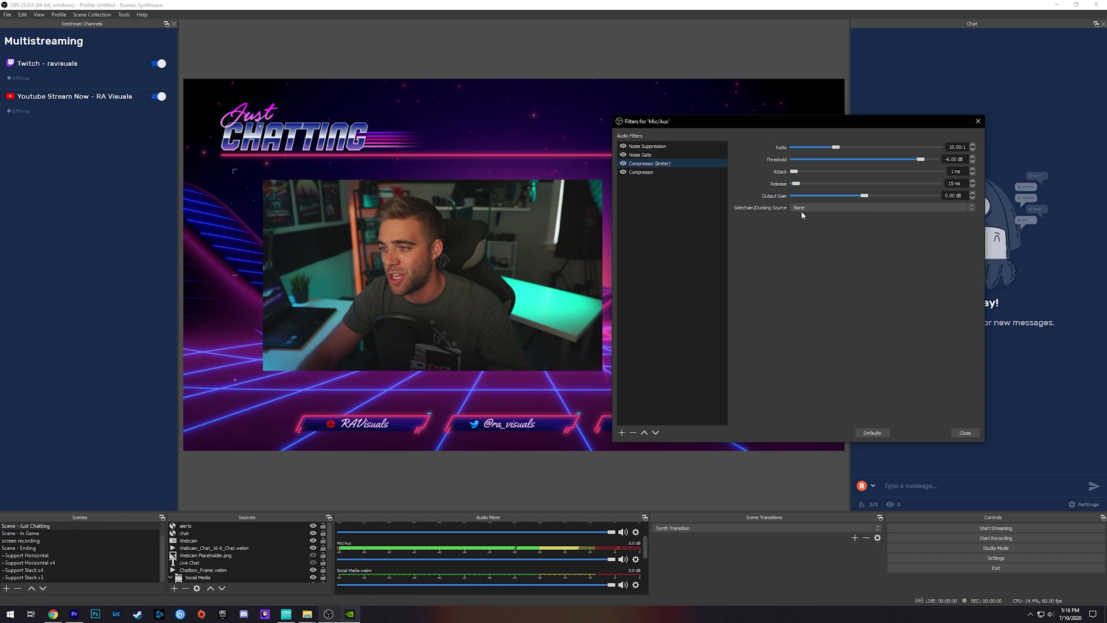
{"action": "left_click", "coordinate": [971, 434]}
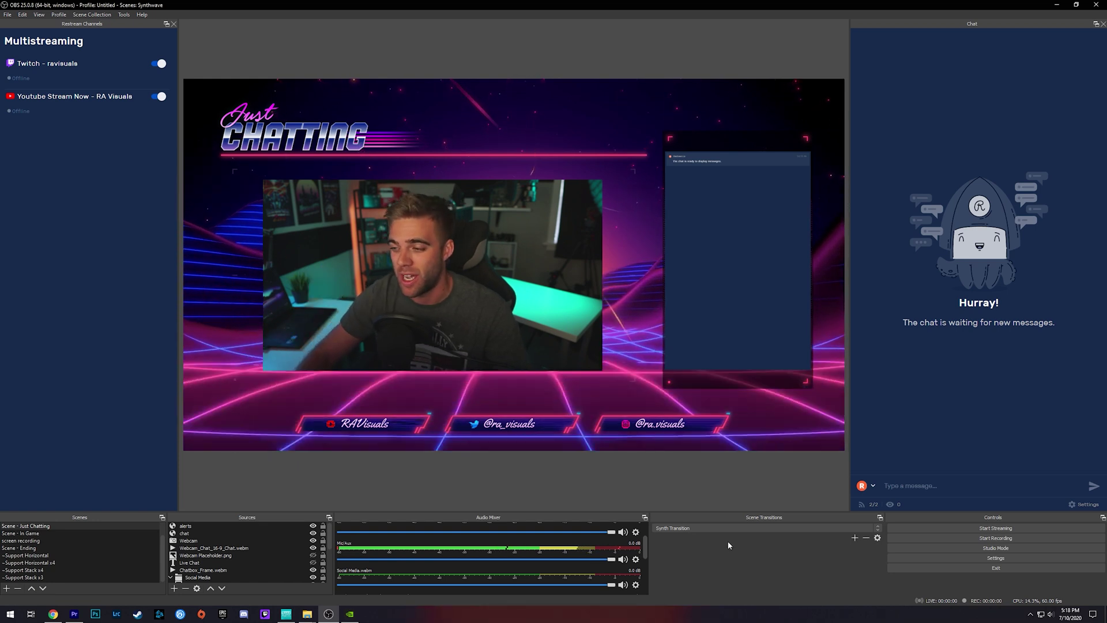
Step: Open the Stream settings and look through the available streaming services
{"action": "left_click", "coordinate": [1003, 560]}
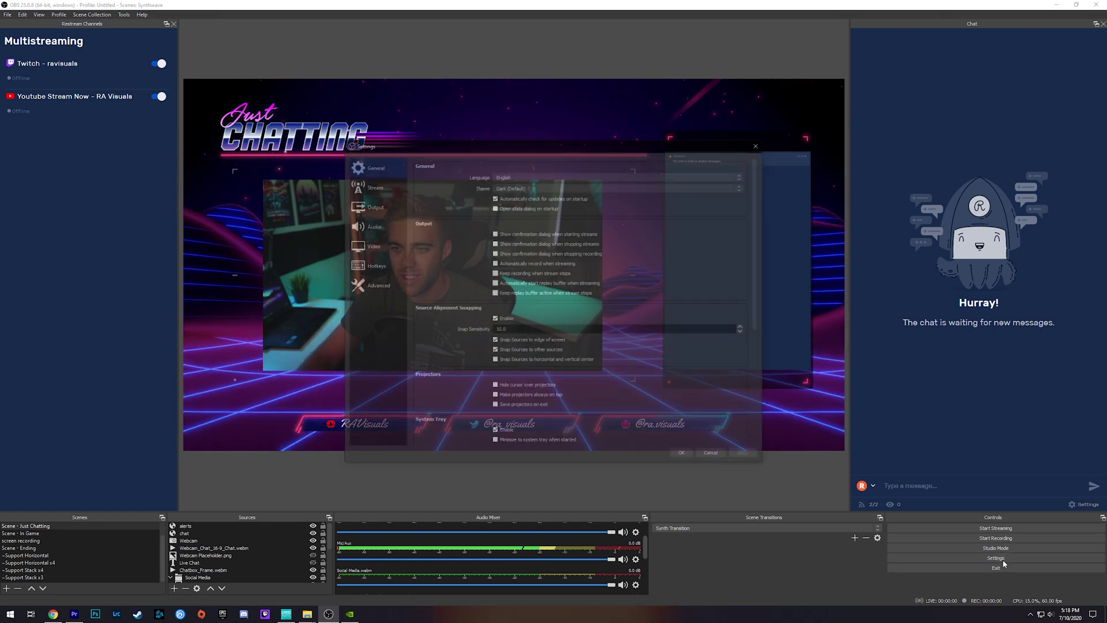
{"action": "left_click_drag", "start_coordinate": [456, 149], "coordinate": [725, 130]}
{"action": "left_click", "coordinate": [630, 167]}
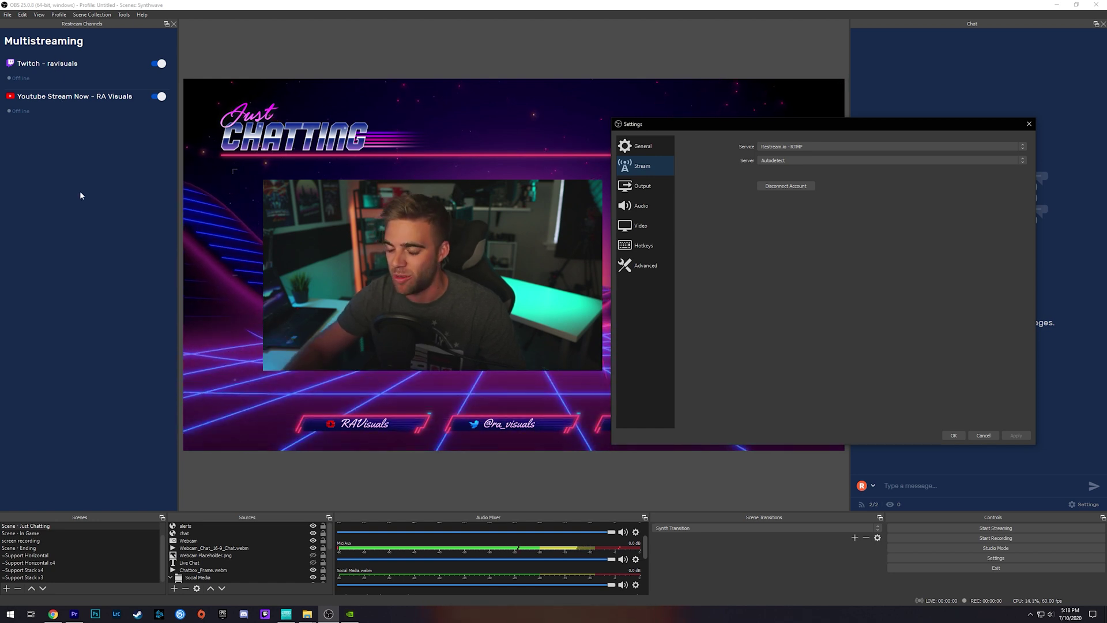
{"action": "left_click", "coordinate": [801, 148]}
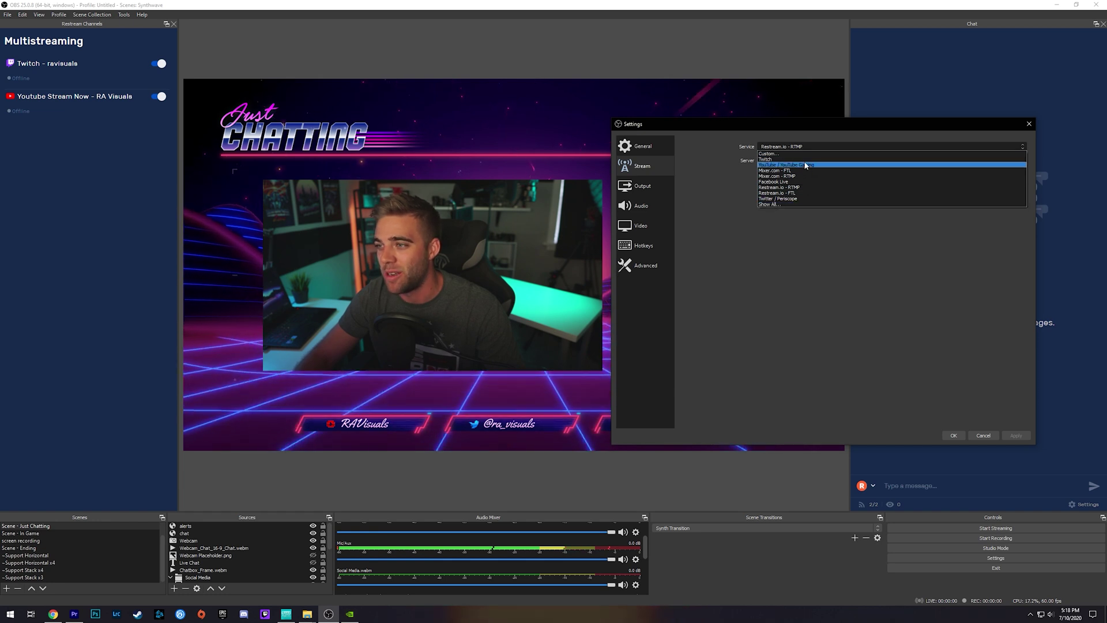
{"action": "left_click", "coordinate": [818, 135]}
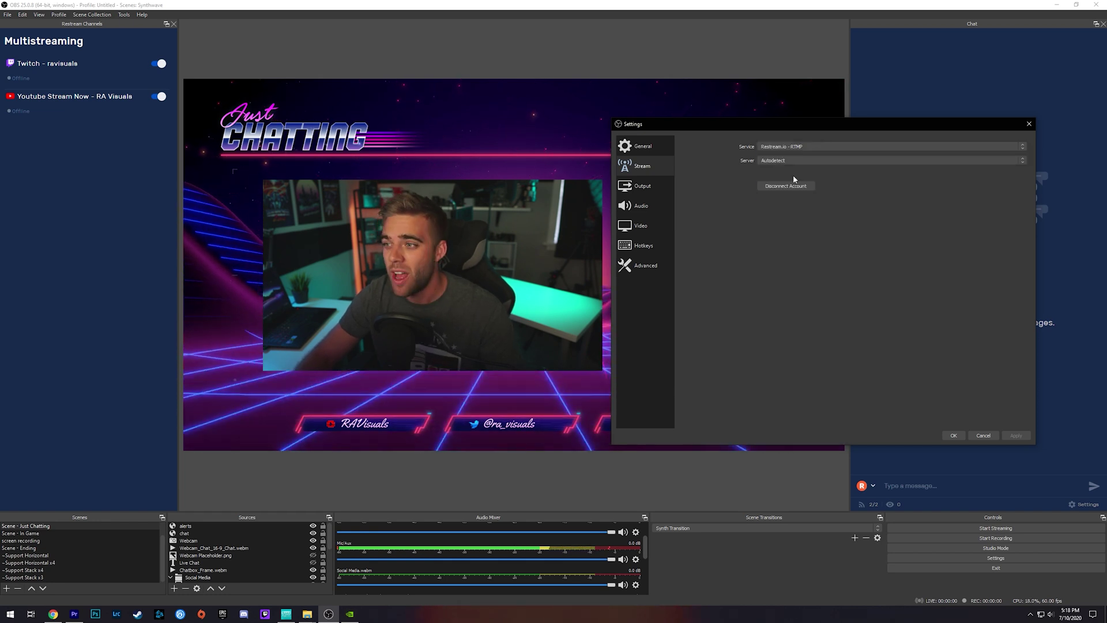
Step: Set the streaming service to YouTube / YouTube Gaming with the Primary YouTube ingest server
{"action": "left_click", "coordinate": [807, 146]}
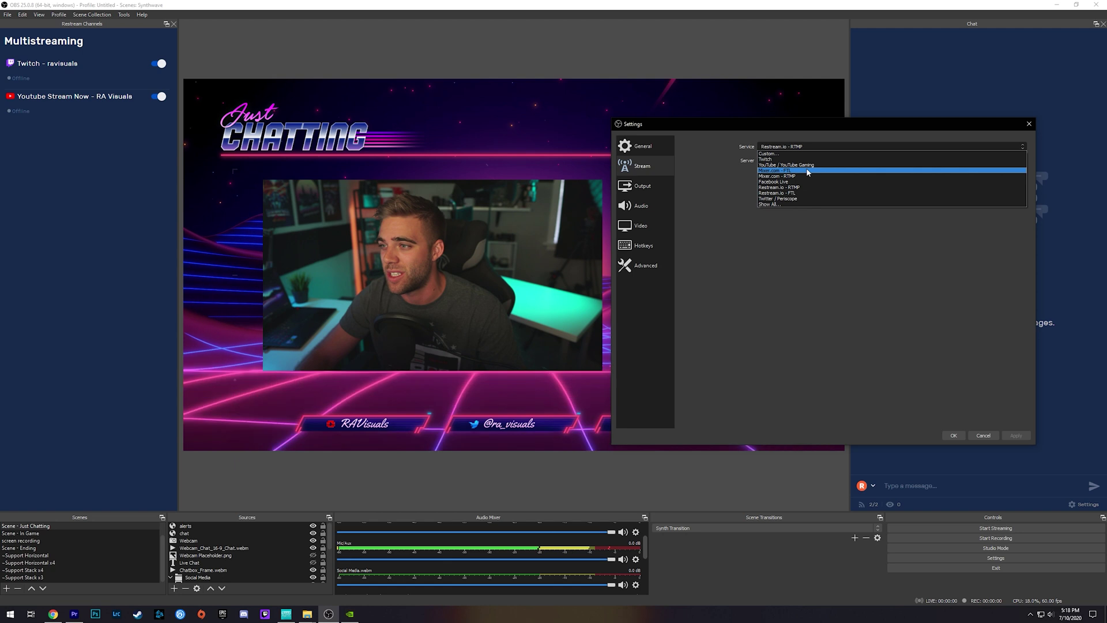
{"action": "left_click", "coordinate": [807, 165]}
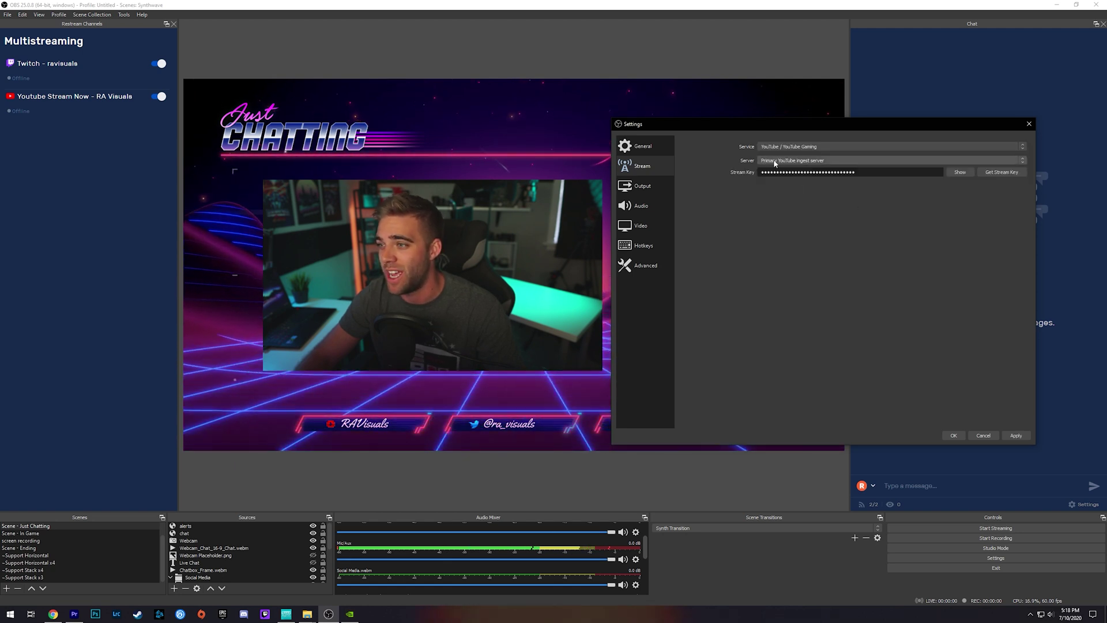
{"action": "left_click", "coordinate": [869, 161]}
{"action": "left_click", "coordinate": [864, 167]}
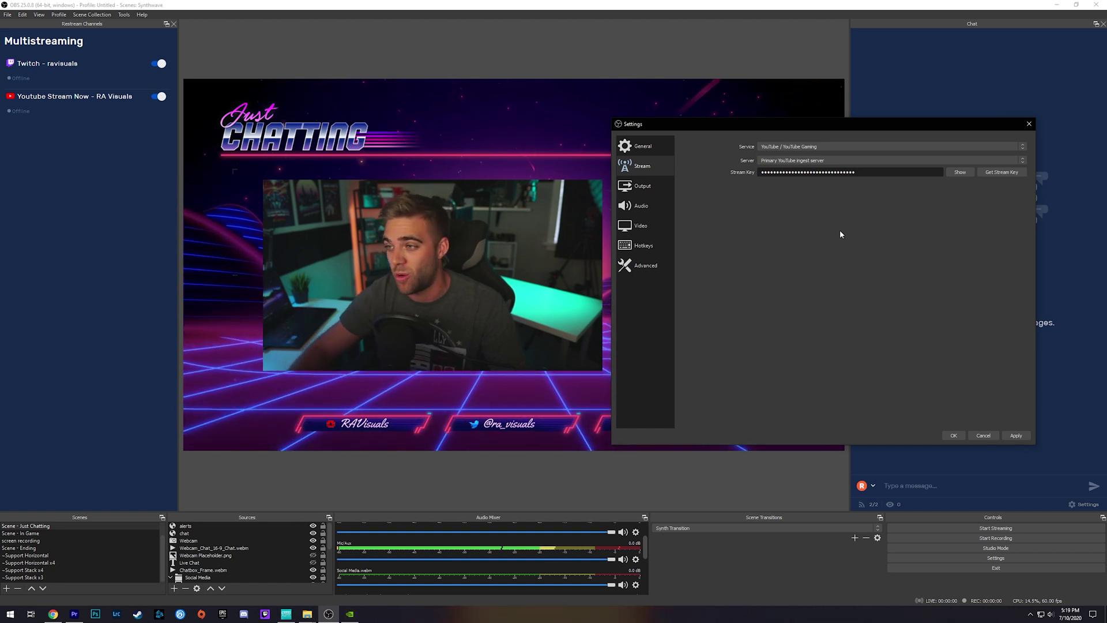
Step: Set the streaming service to Restream.io - RTMP, look through its server list and keep Autodetect
{"action": "left_click", "coordinate": [841, 149]}
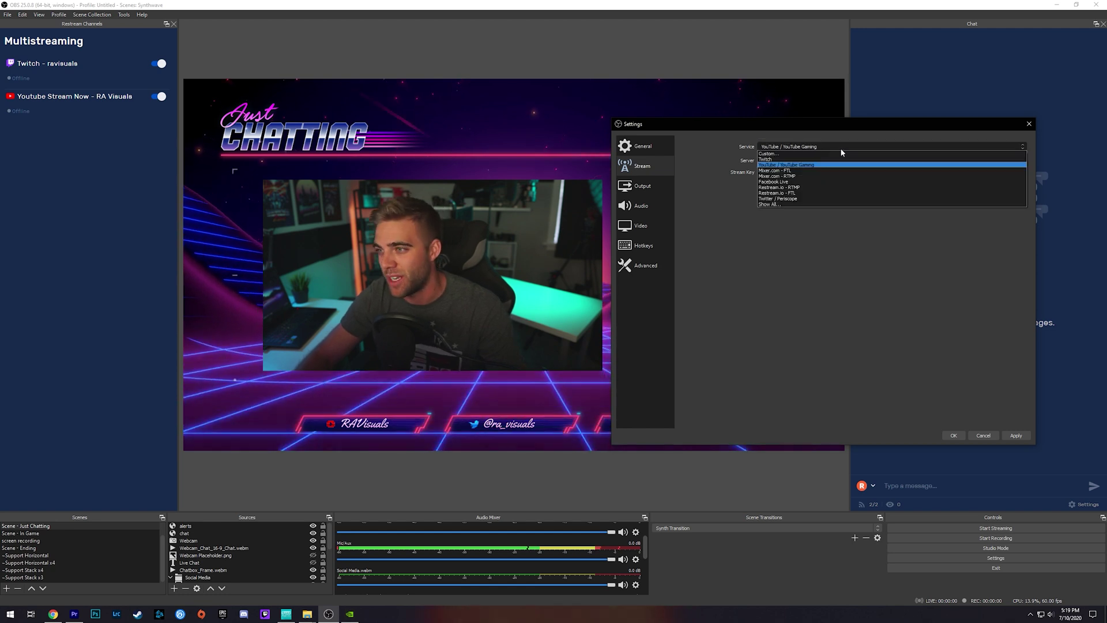
{"action": "left_click", "coordinate": [803, 188]}
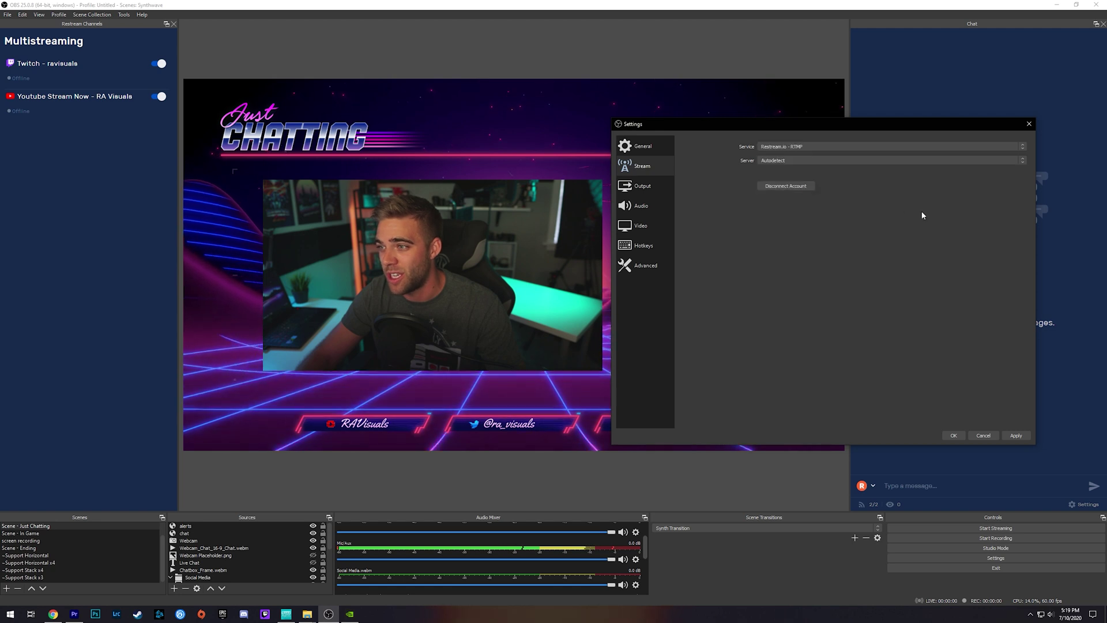
{"action": "left_click", "coordinate": [828, 160]}
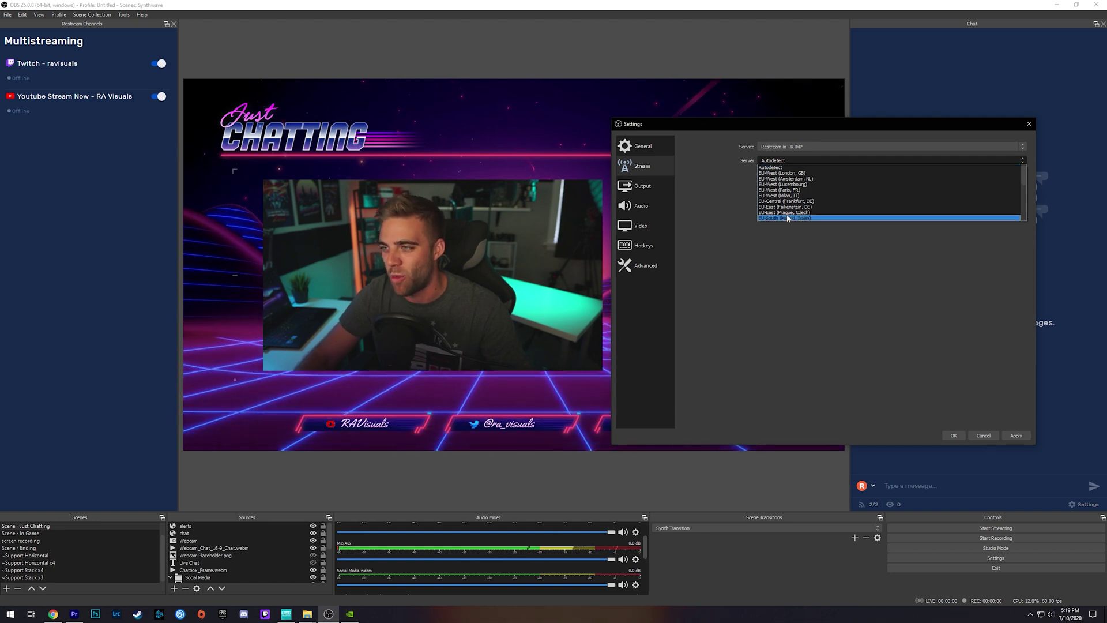
{"action": "left_click", "coordinate": [759, 175]}
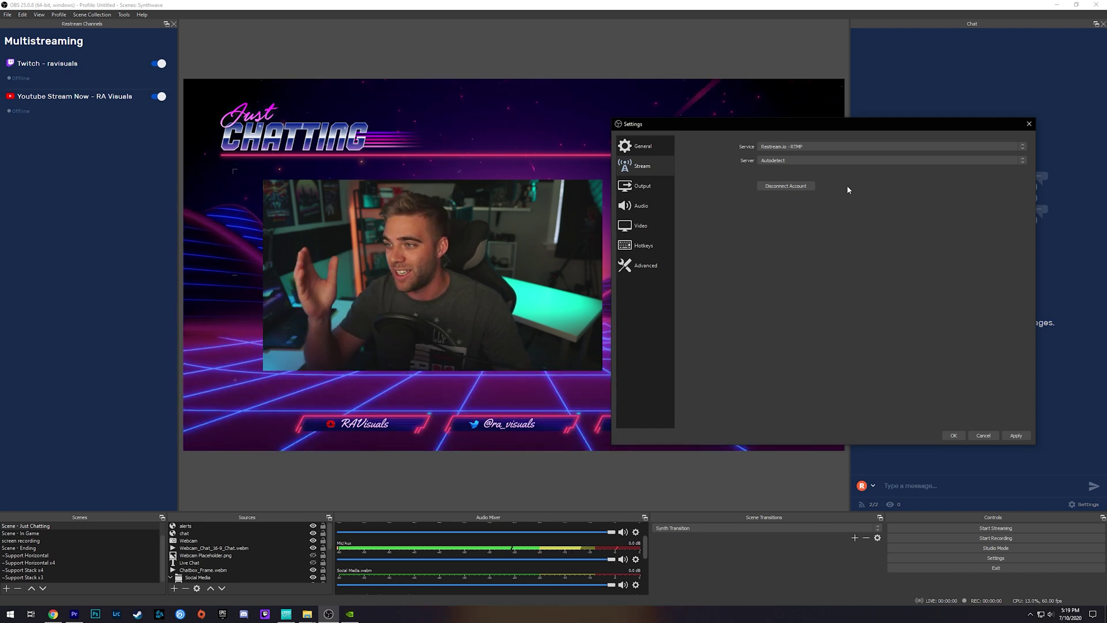
Step: Open the Output settings and examine the encoder choices for streaming, keeping NVIDIA NVENC H.264 (new)
{"action": "left_click_drag", "start_coordinate": [837, 128], "coordinate": [733, 105]}
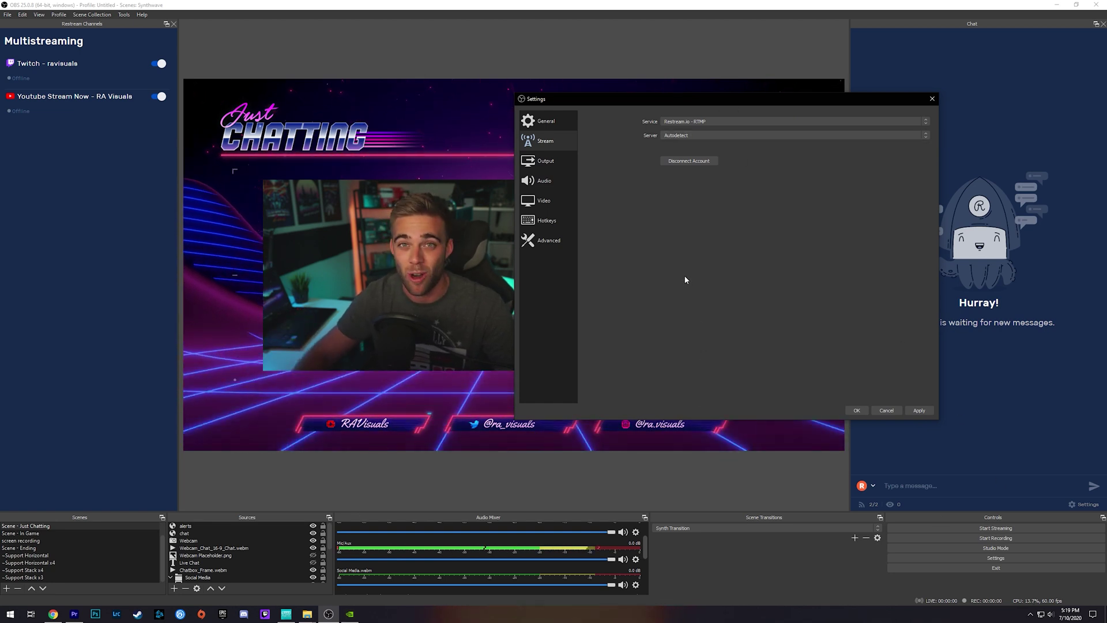
{"action": "left_click_drag", "start_coordinate": [668, 102], "coordinate": [766, 103]}
{"action": "left_click", "coordinate": [655, 161]}
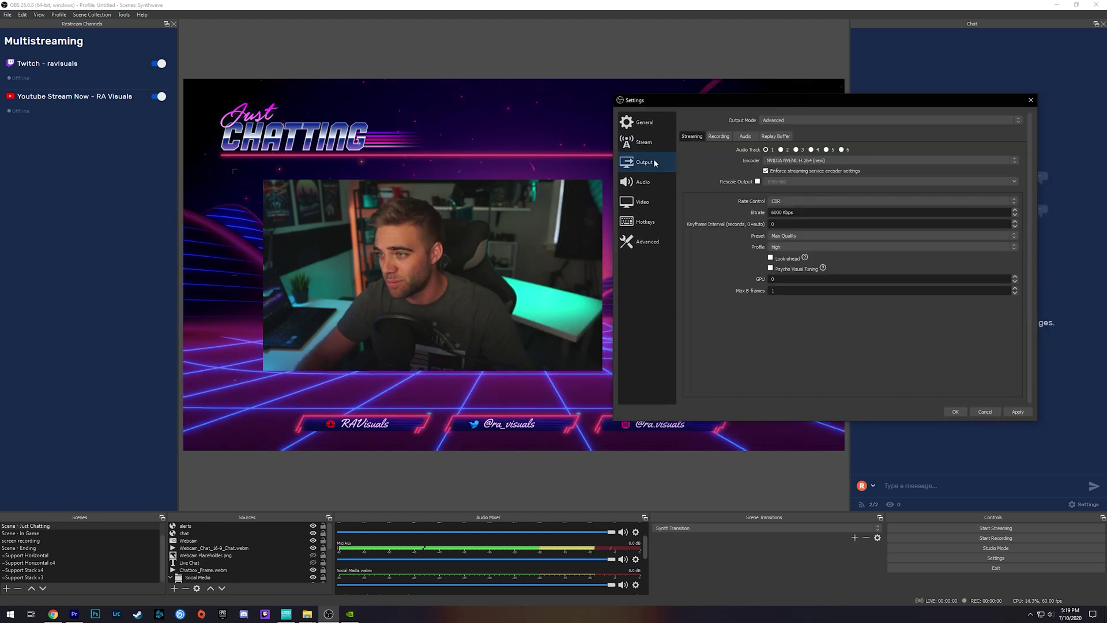
{"action": "left_click_drag", "start_coordinate": [786, 99], "coordinate": [779, 92]}
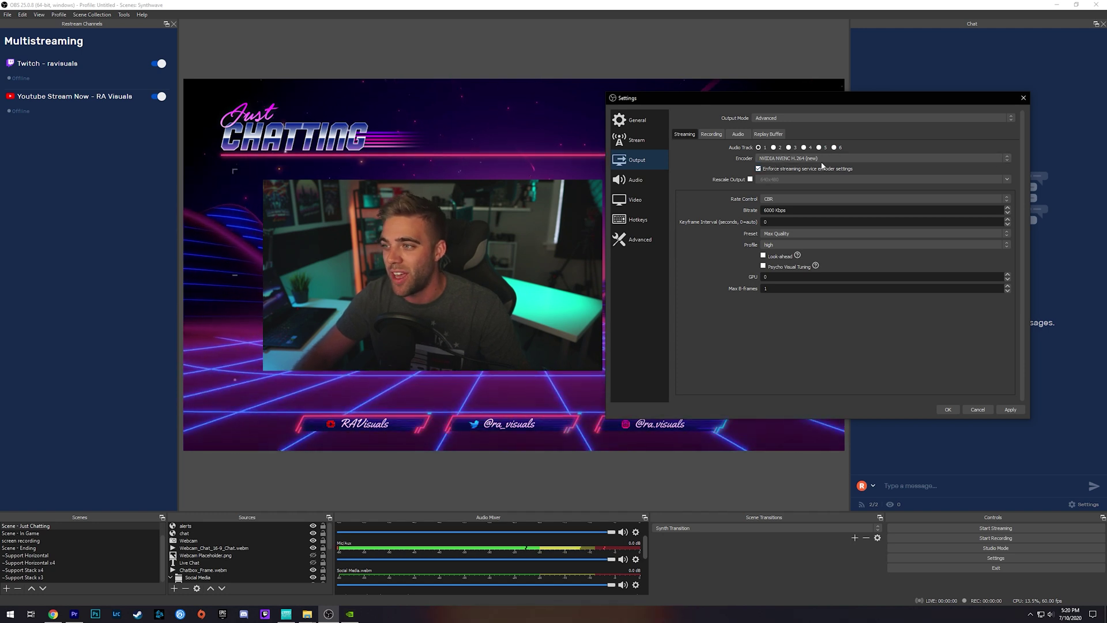
{"action": "left_click", "coordinate": [891, 157]}
{"action": "left_click", "coordinate": [891, 148]}
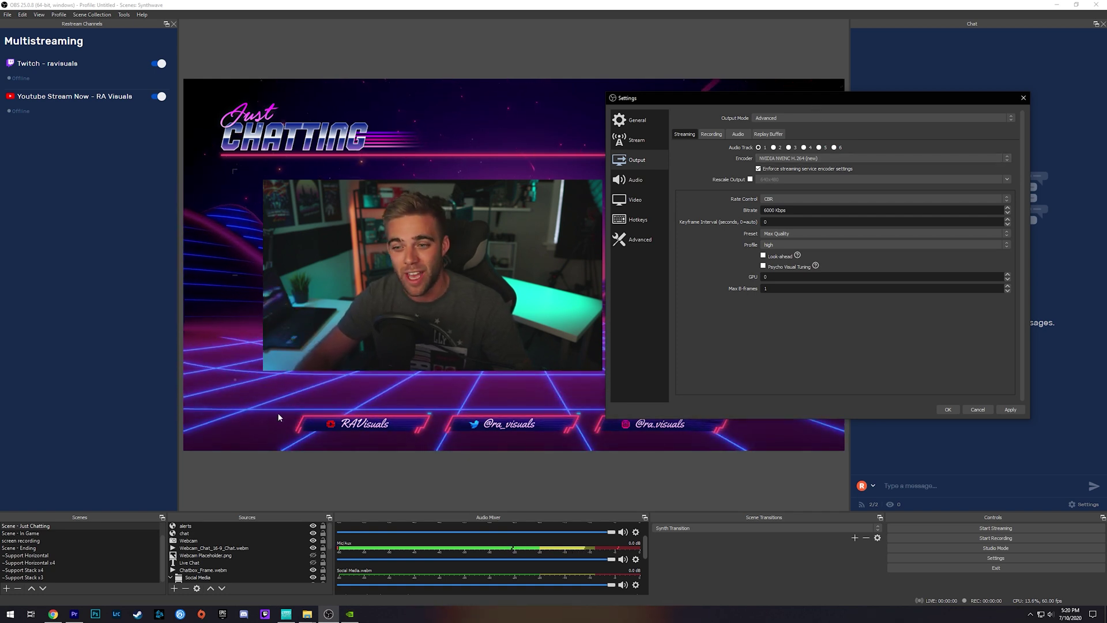
Step: Reposition the Settings window beside the webcam preview and review the streaming rate control options, keeping CBR
{"action": "left_click_drag", "start_coordinate": [728, 99], "coordinate": [825, 90]}
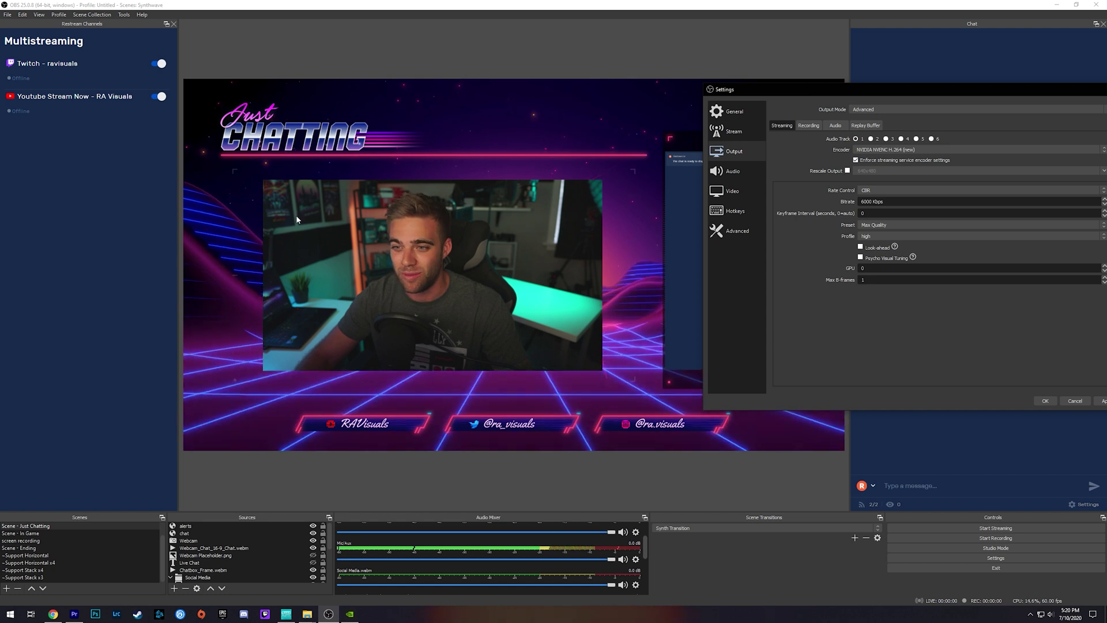
{"action": "left_click_drag", "start_coordinate": [842, 92], "coordinate": [600, 93]}
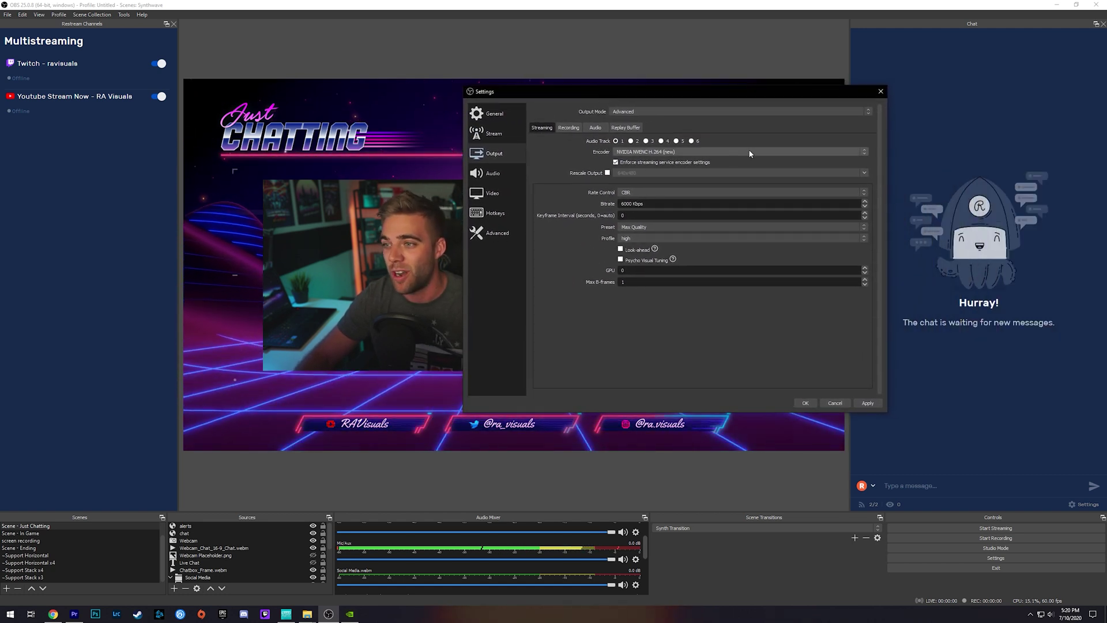
{"action": "left_click_drag", "start_coordinate": [729, 90], "coordinate": [873, 87]}
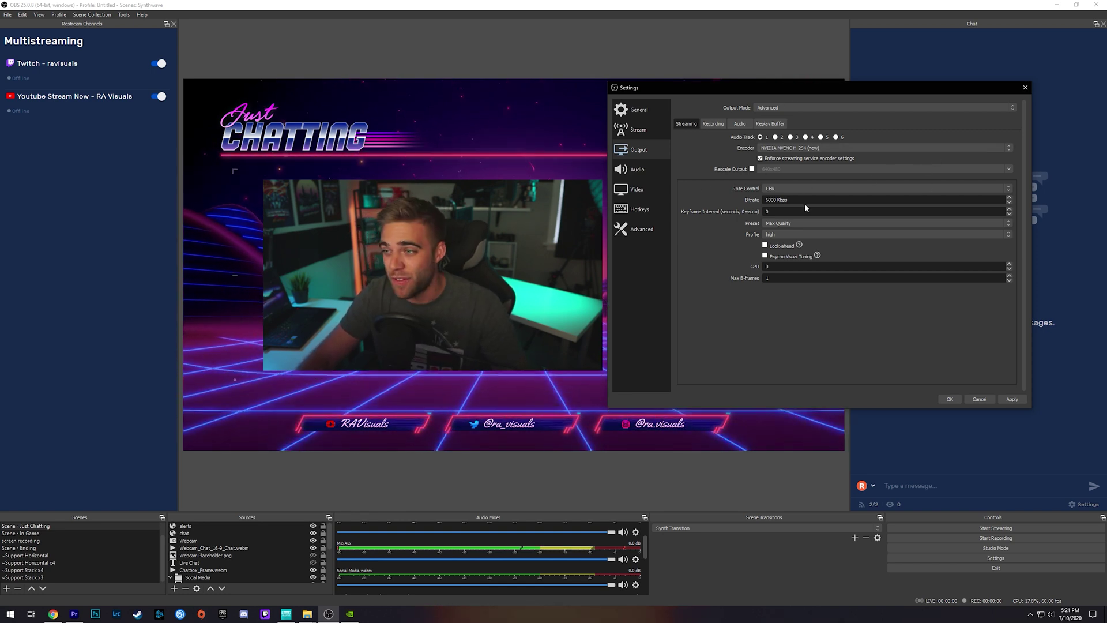
{"action": "left_click", "coordinate": [790, 189]}
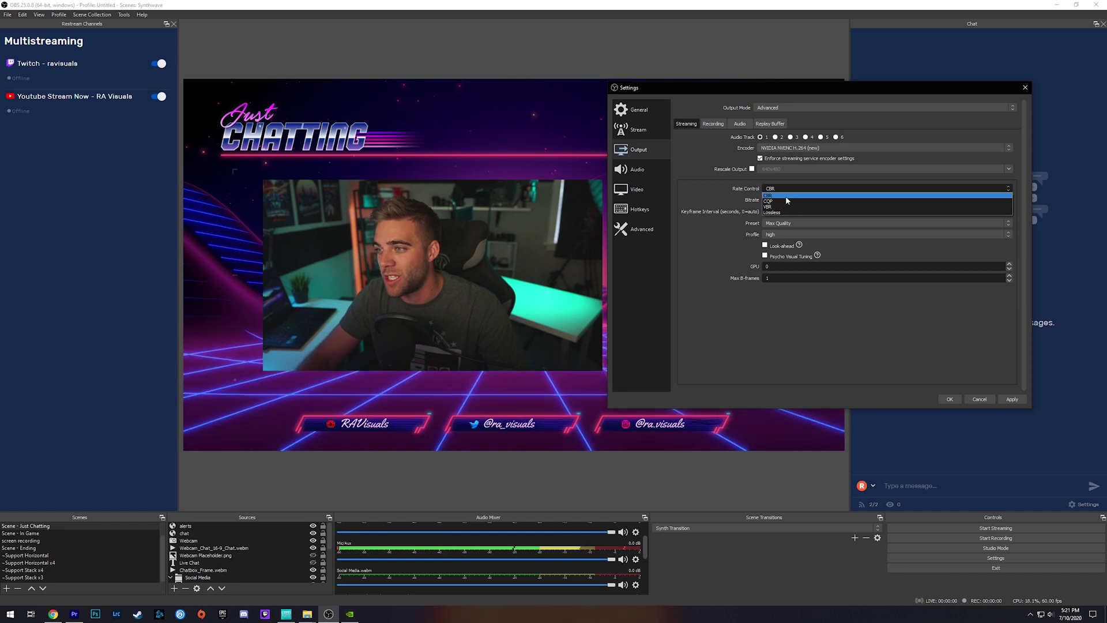
{"action": "left_click", "coordinate": [819, 194]}
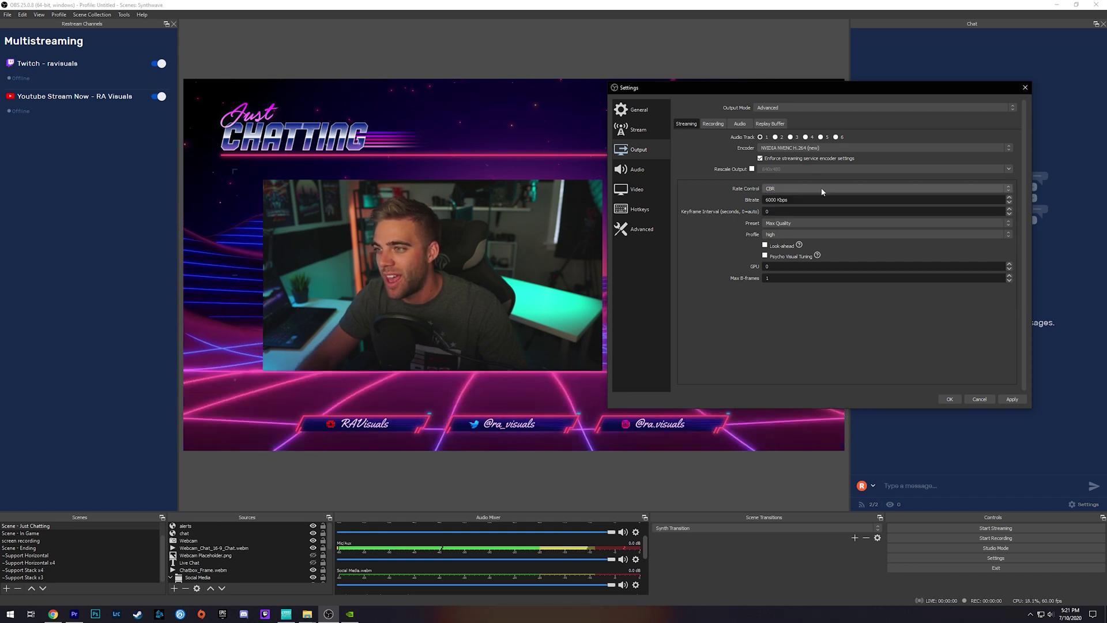